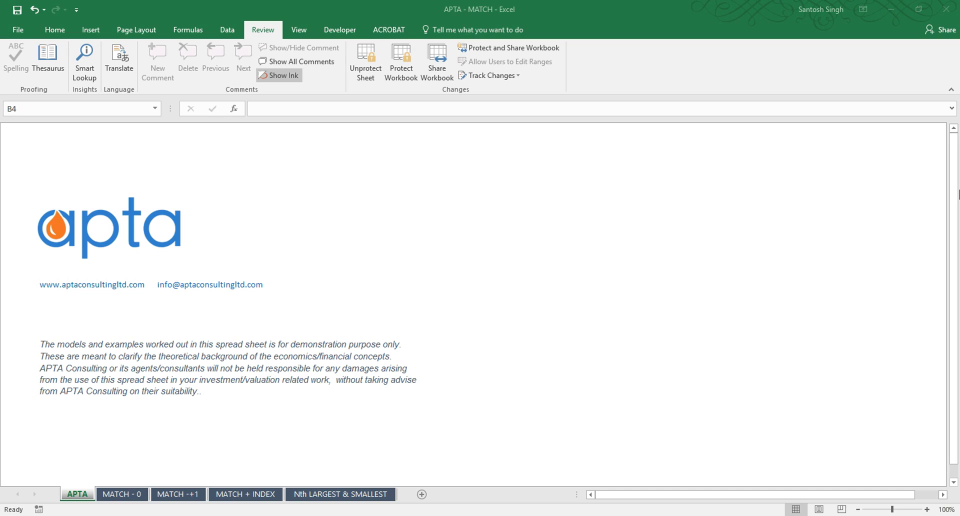
Step: Open the MATCH - 0 sheet and review the continents list in B5:B11 and the input in cell D5
click(133, 495)
click(134, 495)
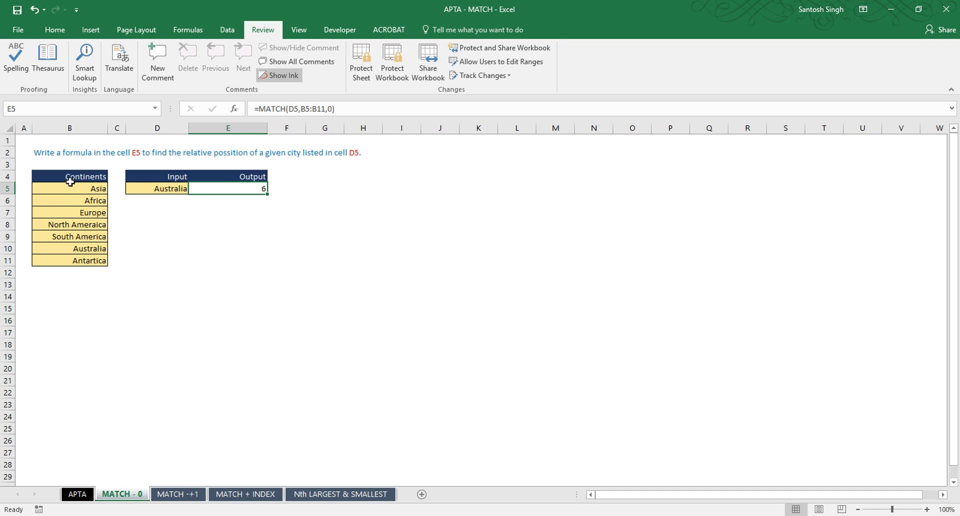
drag(69, 189, 79, 259)
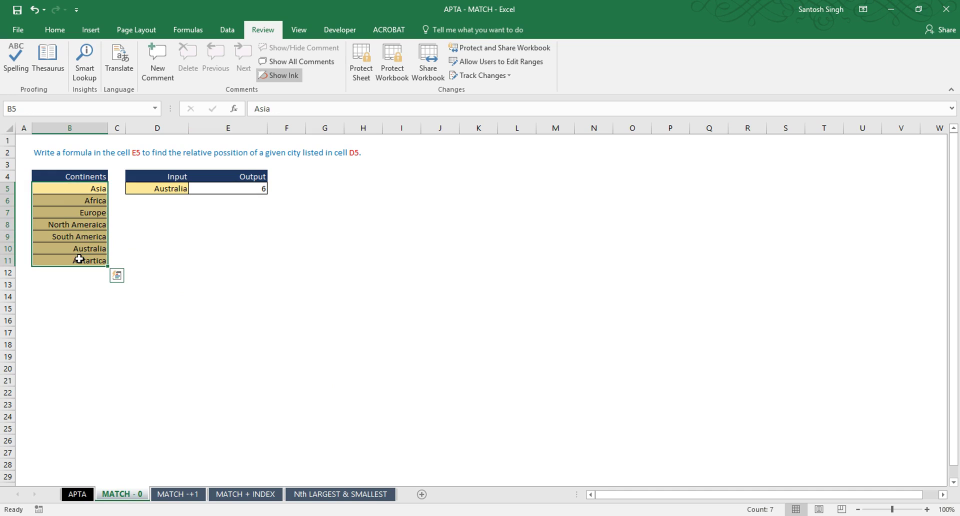
click(172, 189)
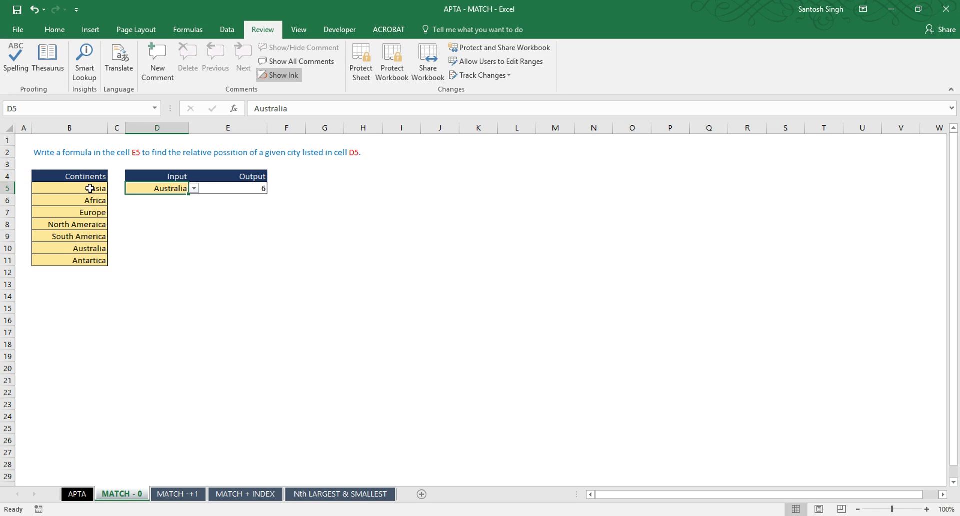
drag(90, 188, 86, 258)
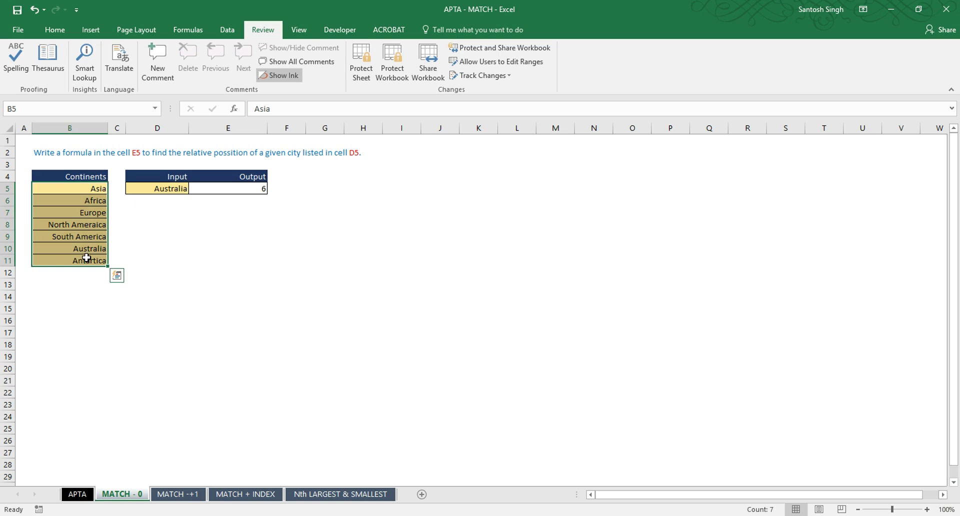
click(175, 188)
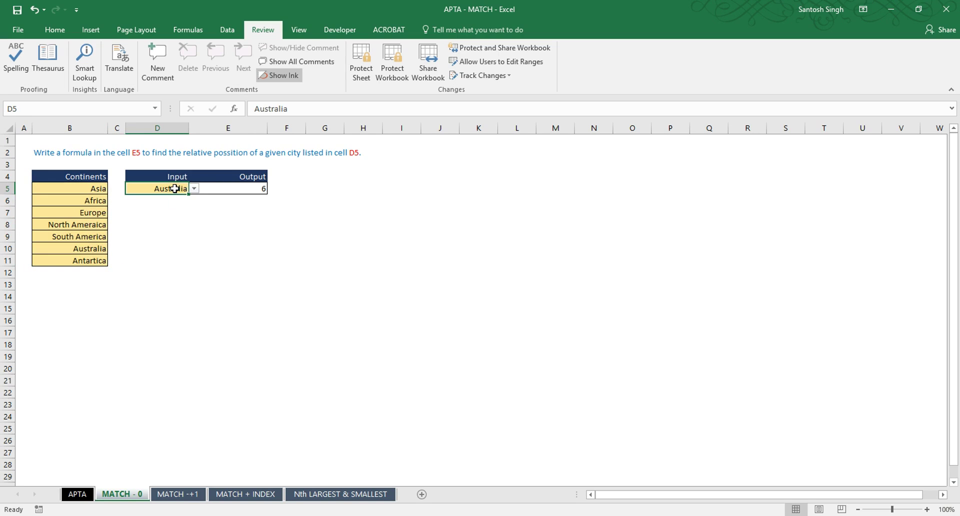
Step: Clear output cell E5 and start a MATCH formula there with D5 as the lookup value
click(216, 189)
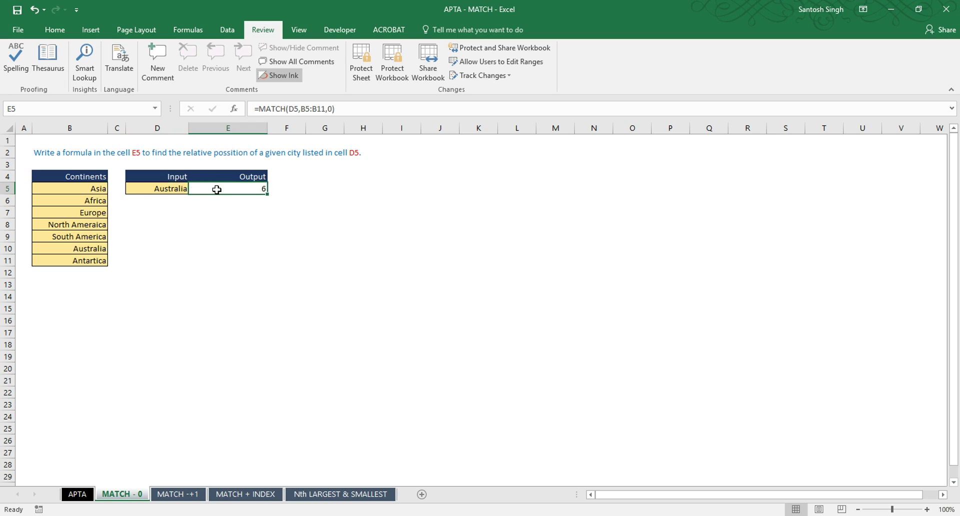
key(Delete)
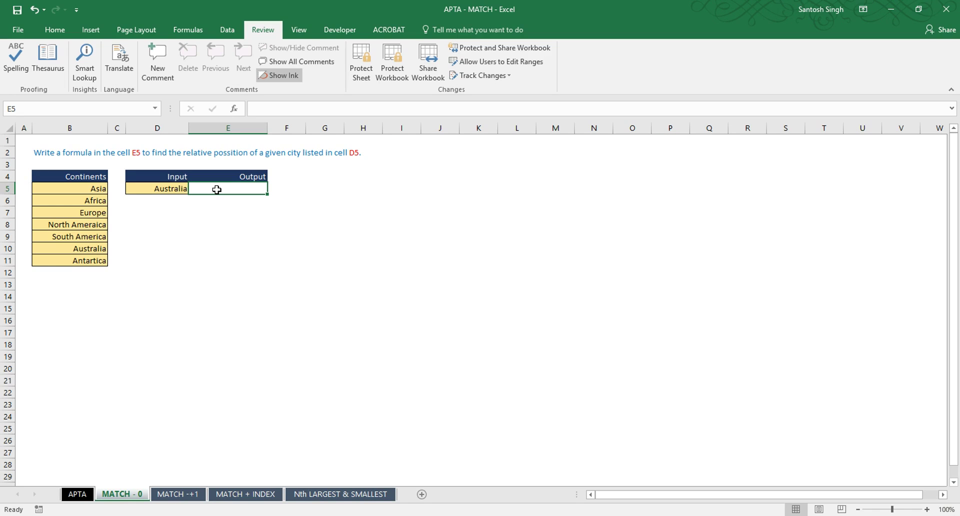
text(=)
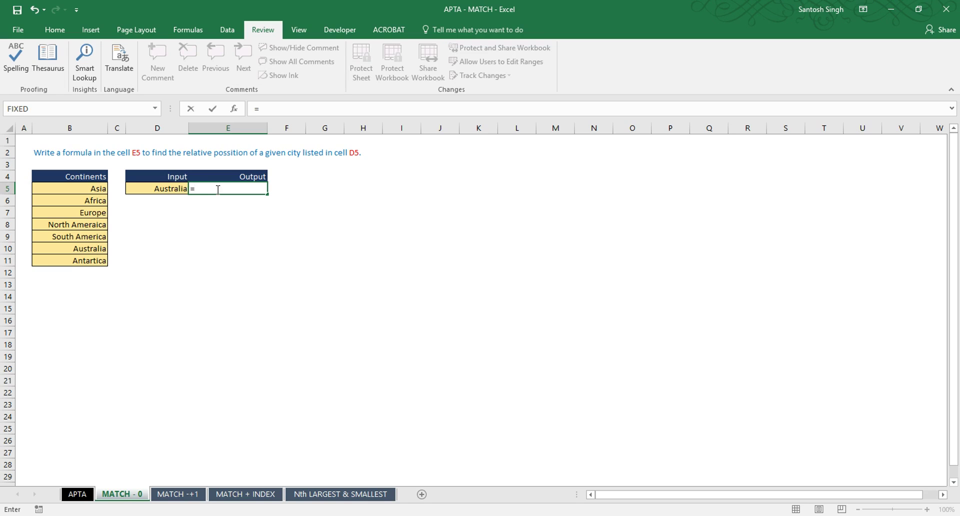
text(ma)
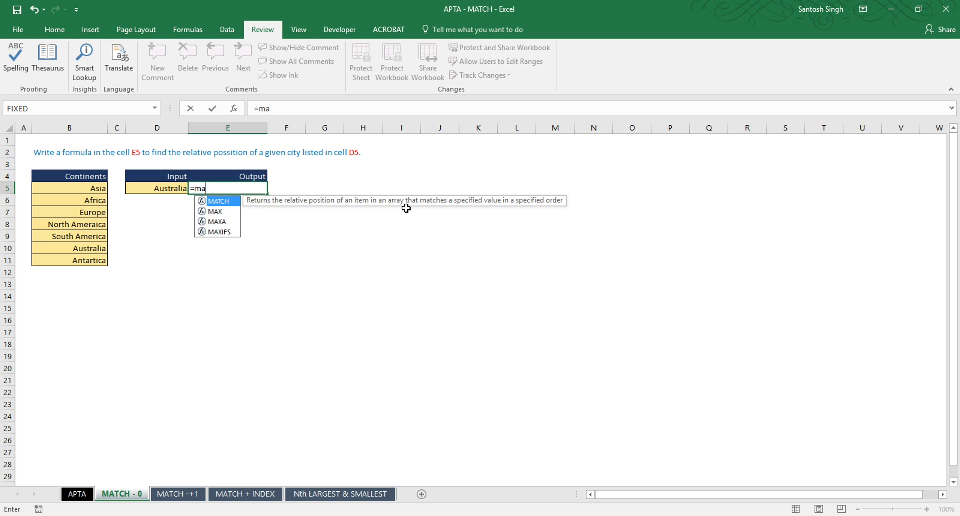
double_click(225, 202)
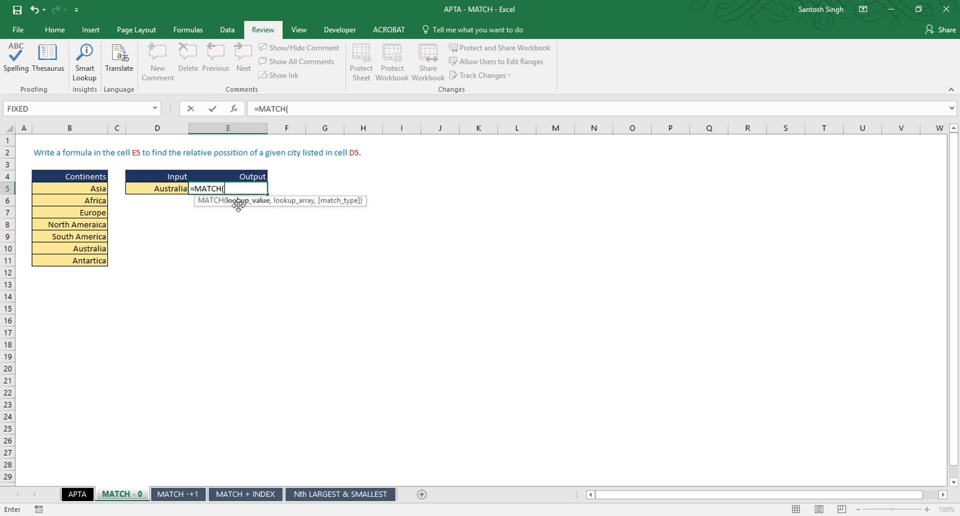
click(157, 190)
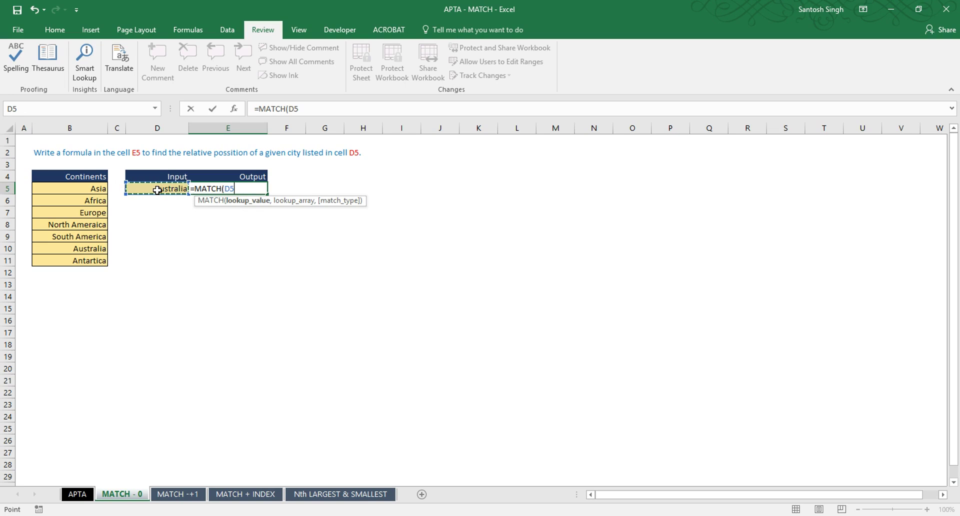
text(,)
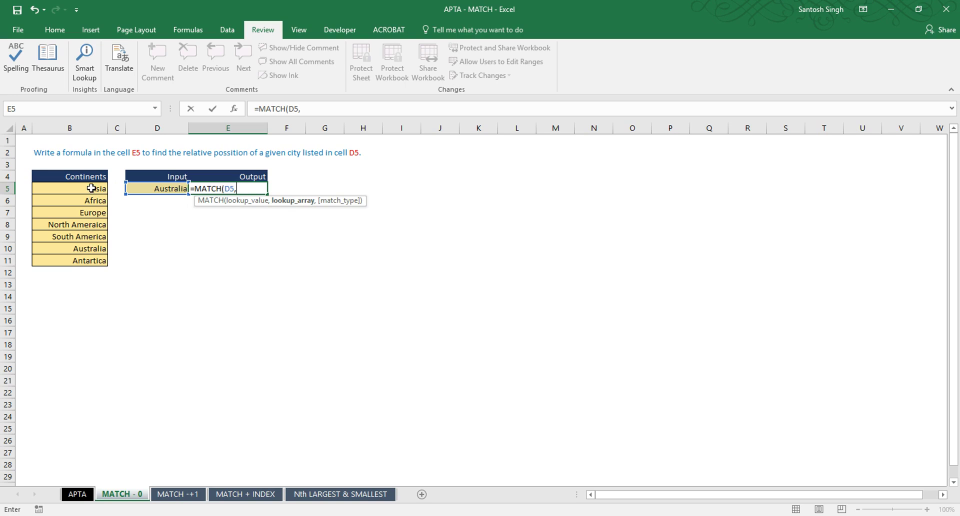
Step: Complete the E5 formula with lookup array B5:B11 and match type 0 (exact match), giving =MATCH(D5,B5:B11,0)
drag(91, 187, 88, 259)
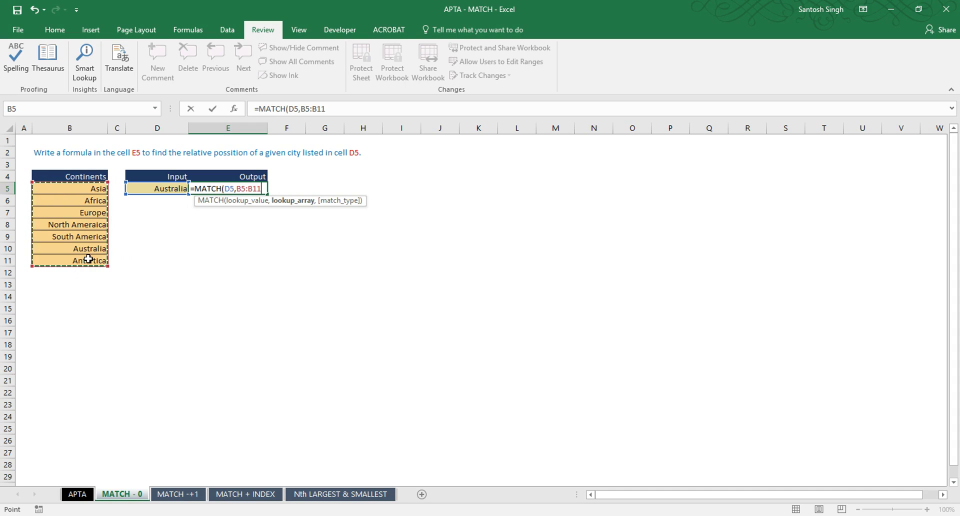
text(,)
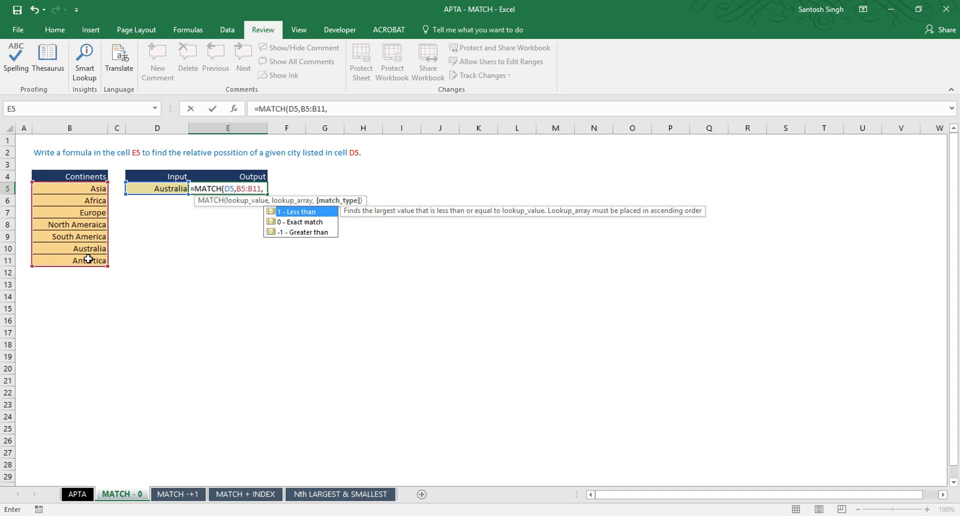
click(309, 223)
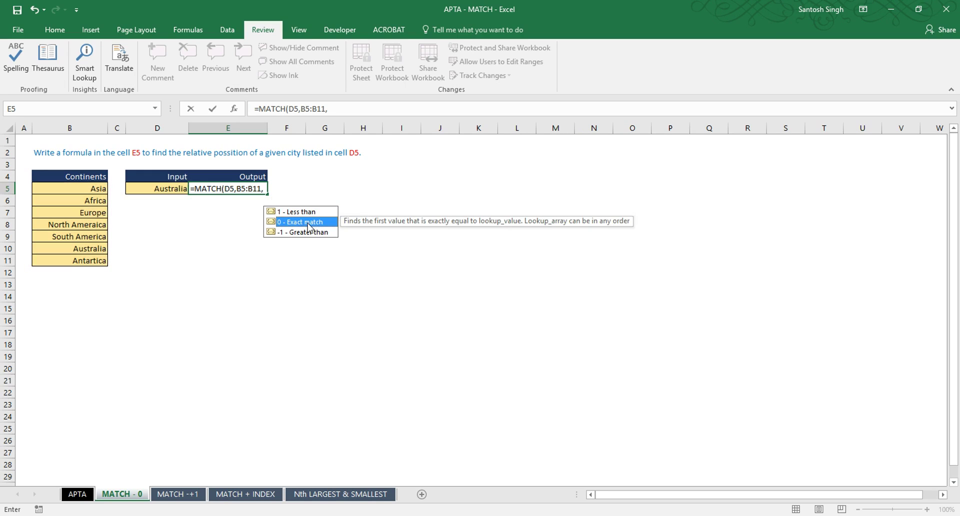
click(295, 233)
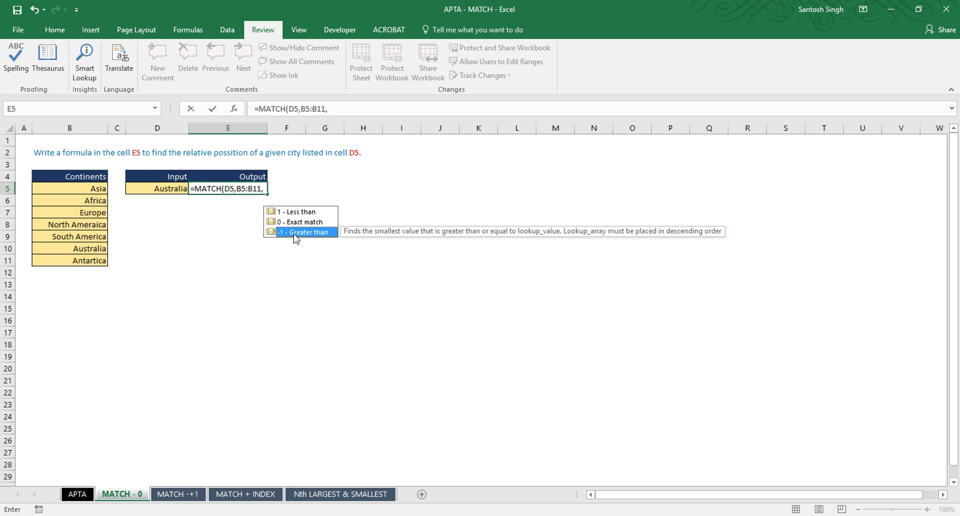
click(304, 223)
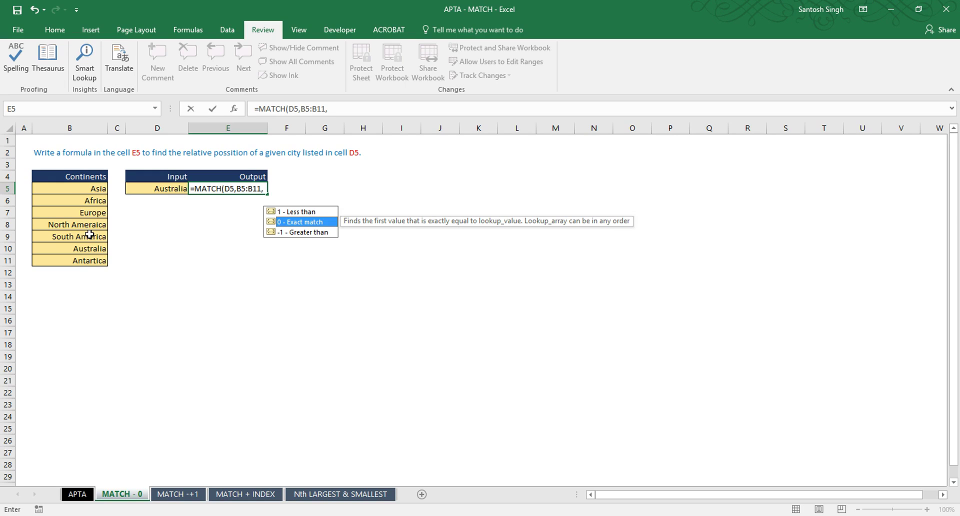
double_click(304, 223)
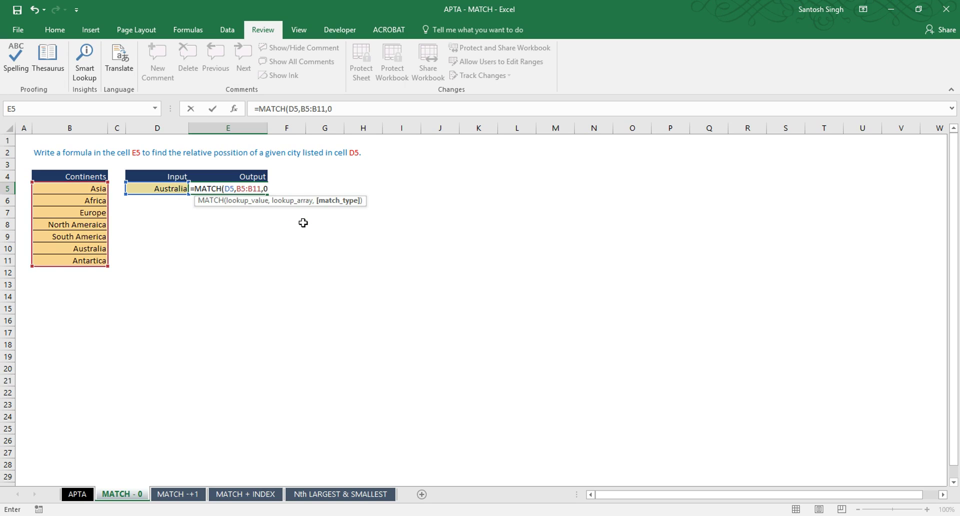
text())
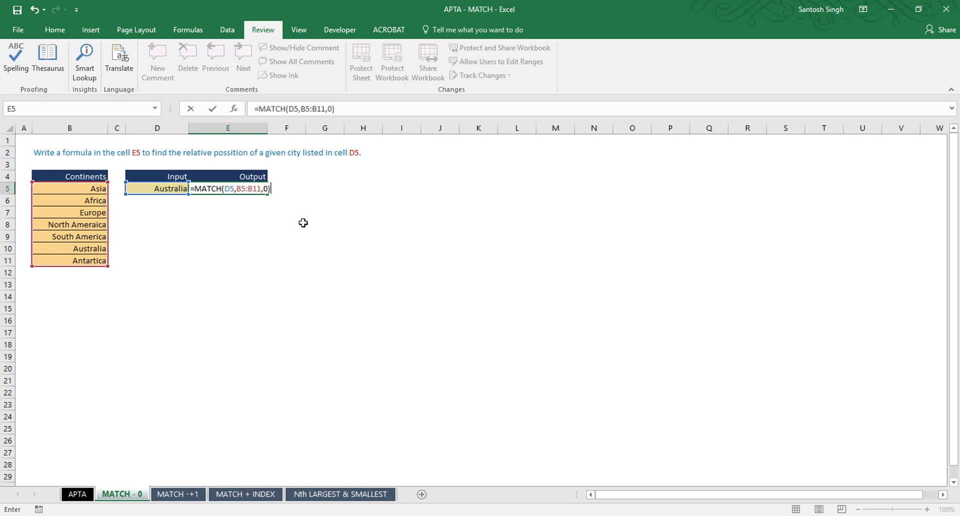
key(Return)
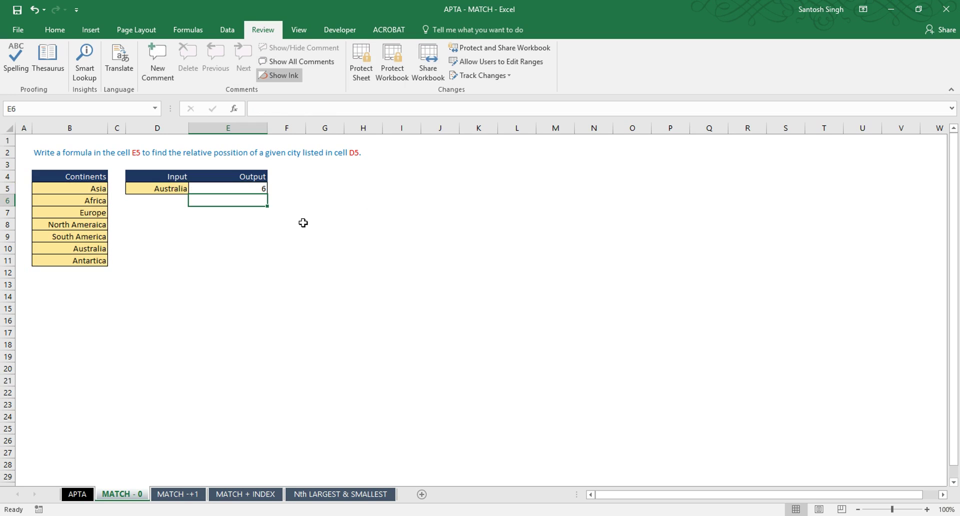
Step: Check the E5 result against the input by counting down the continents list from Asia to Australia
click(258, 190)
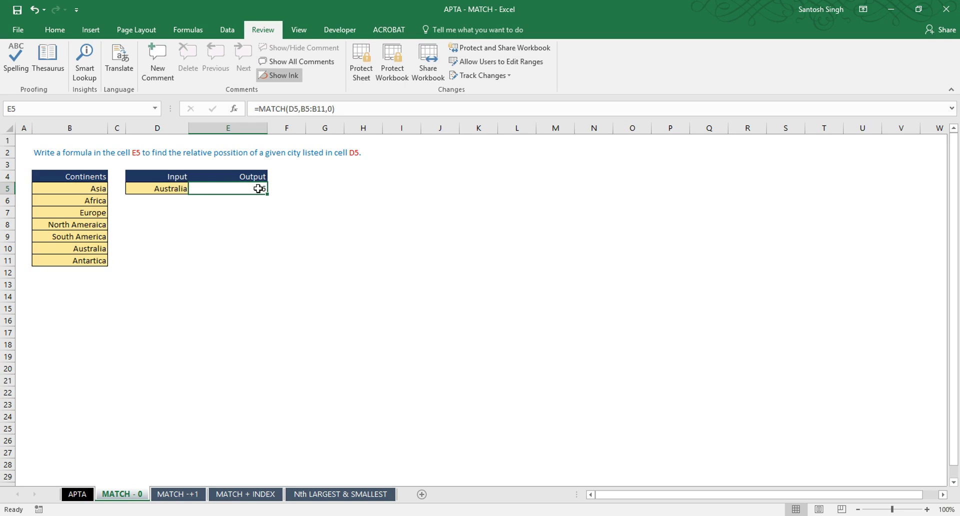
click(179, 190)
click(224, 189)
click(93, 189)
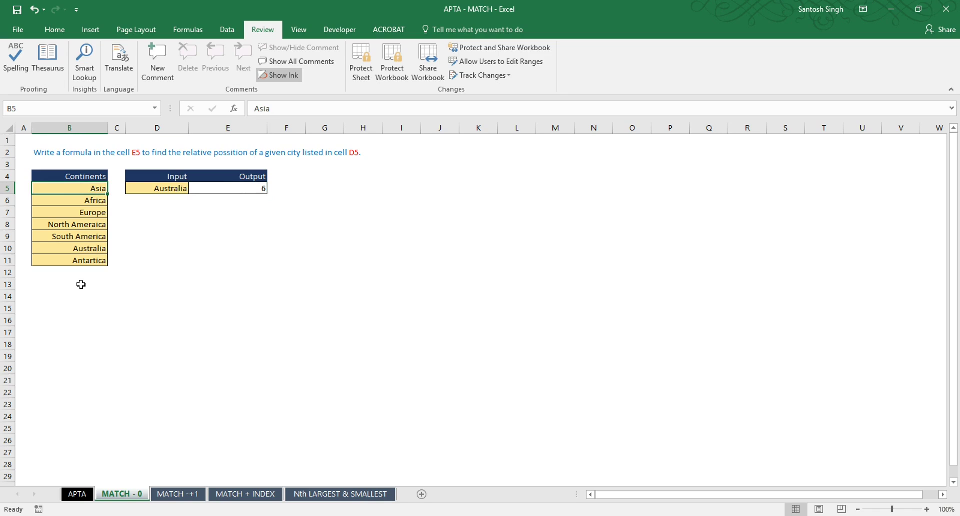
key(Down)
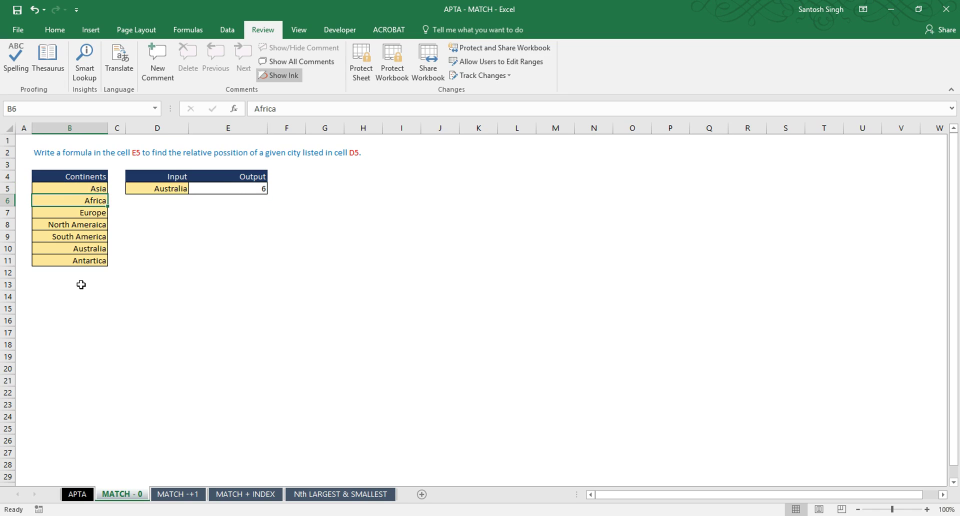
key(Down)
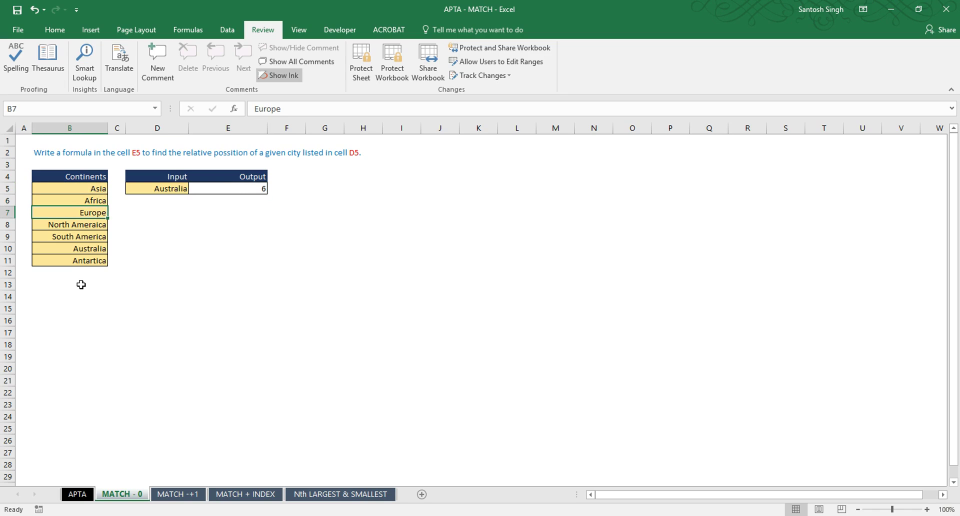
key(Down)
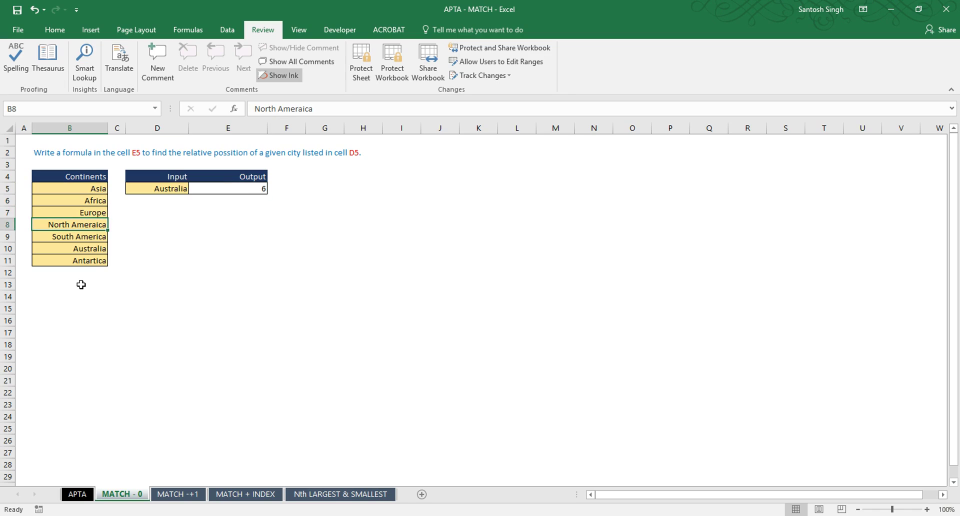
key(Down)
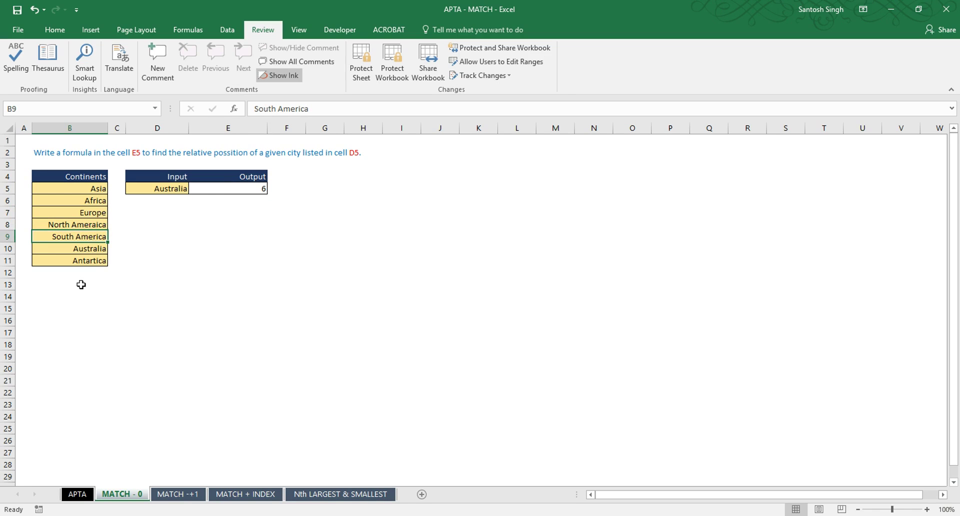
key(Down)
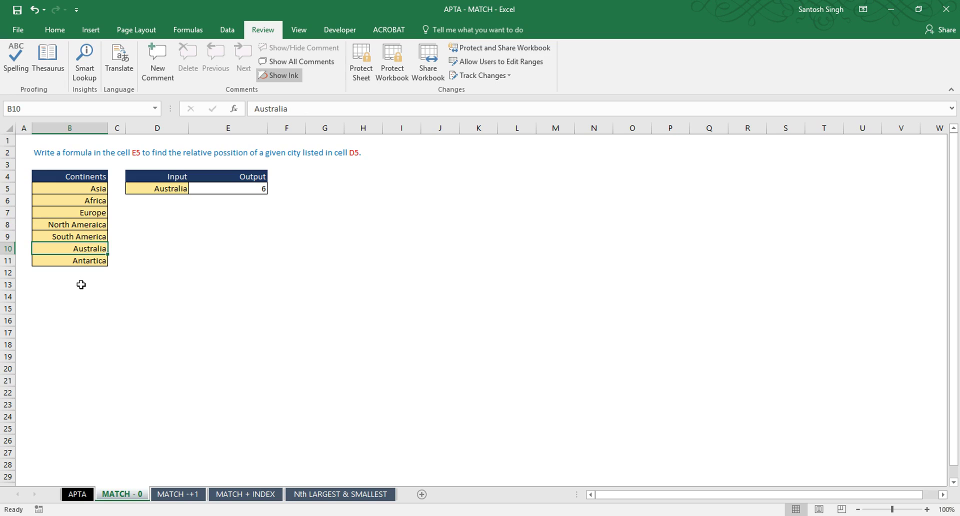
click(252, 190)
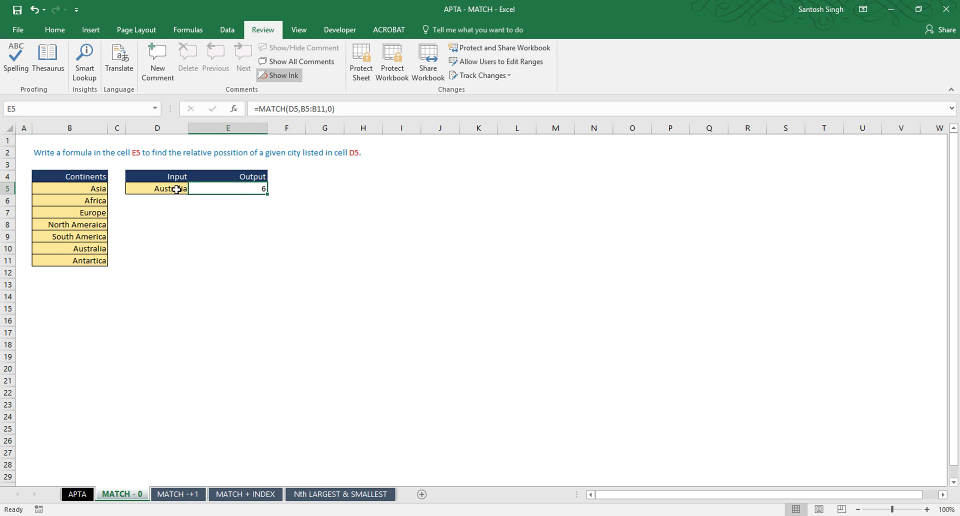
Step: Change the input continent in cell D5 to Europe
click(177, 190)
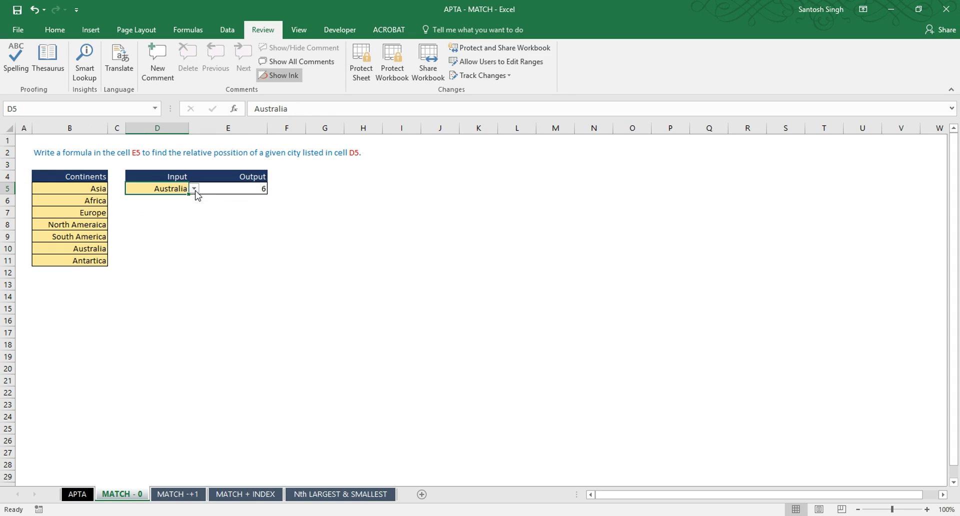
click(195, 190)
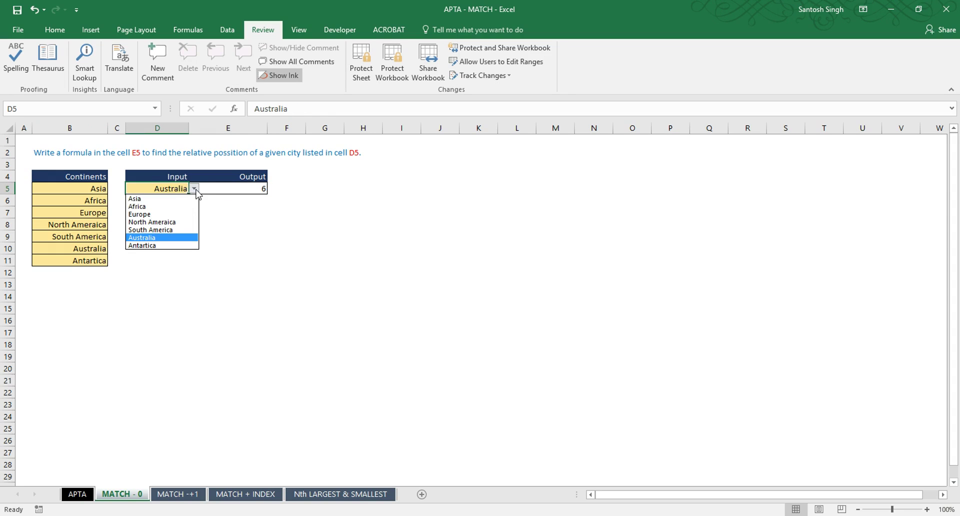
click(173, 215)
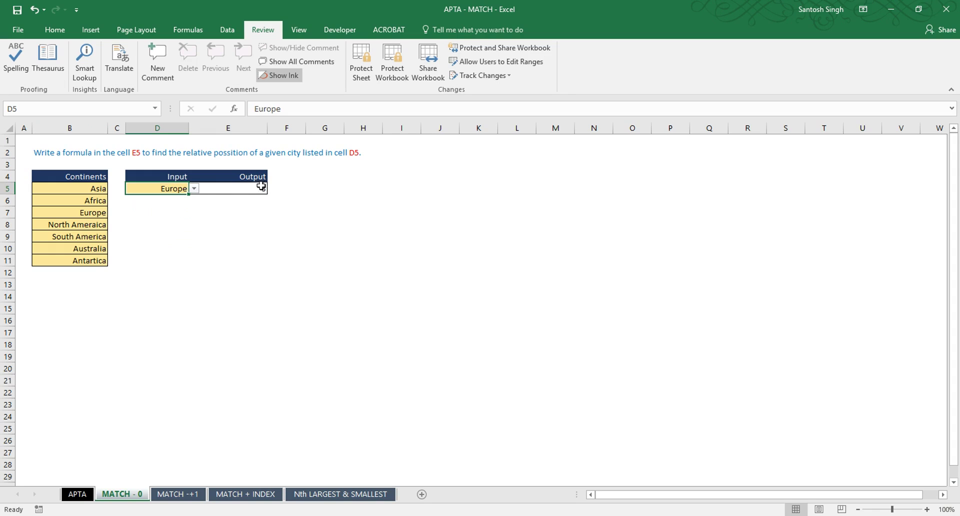
Step: Verify the E5 output for the new input by counting down the continents list from Asia to Europe
click(239, 189)
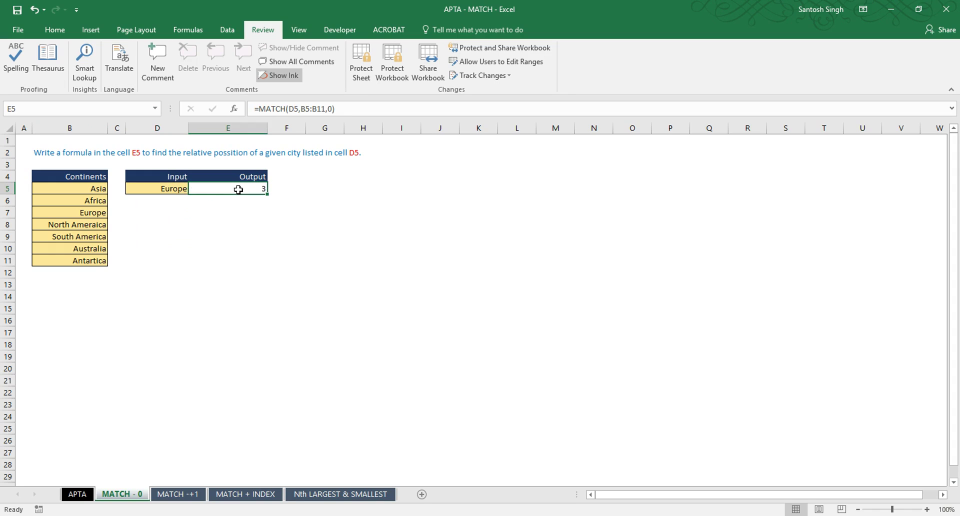
click(83, 190)
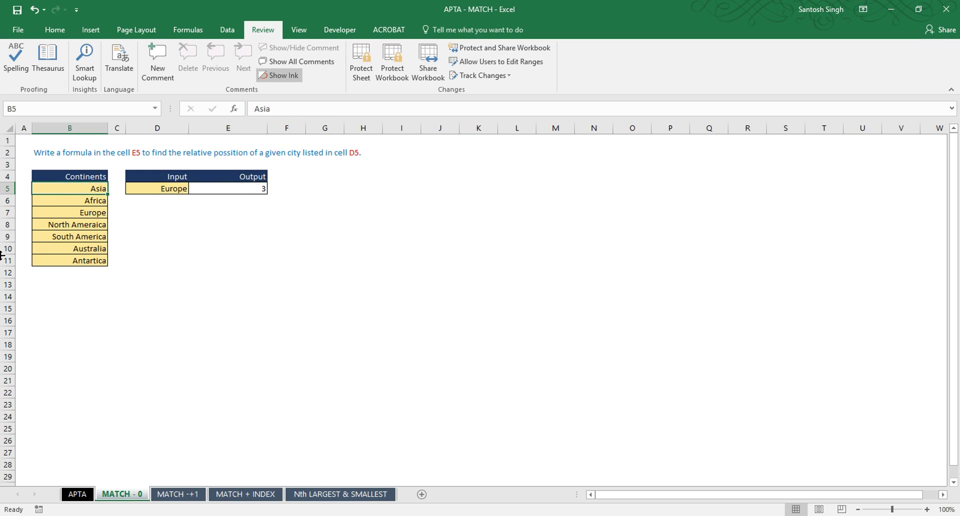
key(Down)
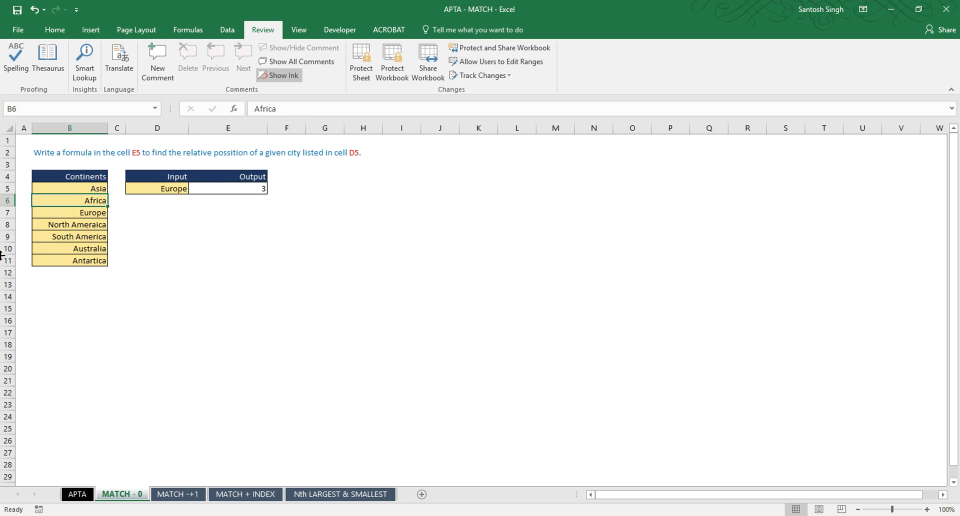
key(Down)
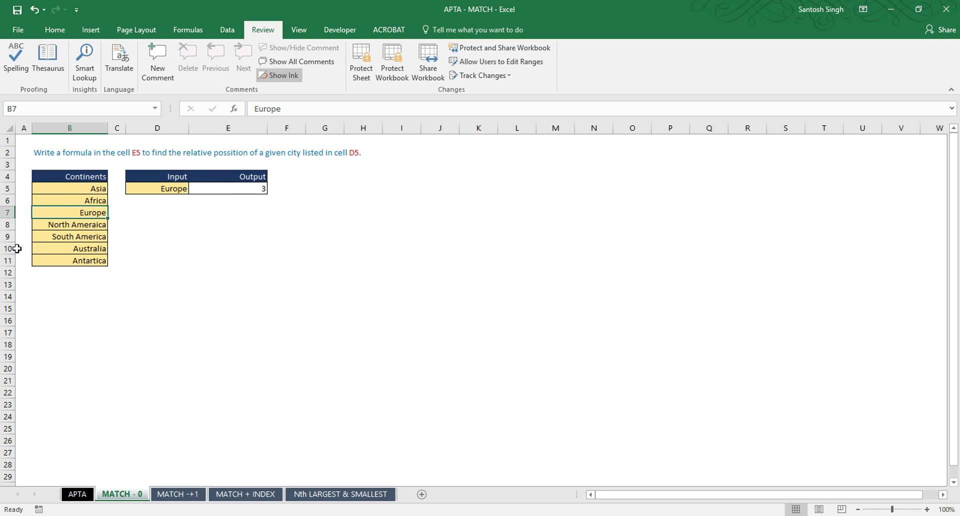
Step: Try to enter USA as the input value in cell D5
click(248, 189)
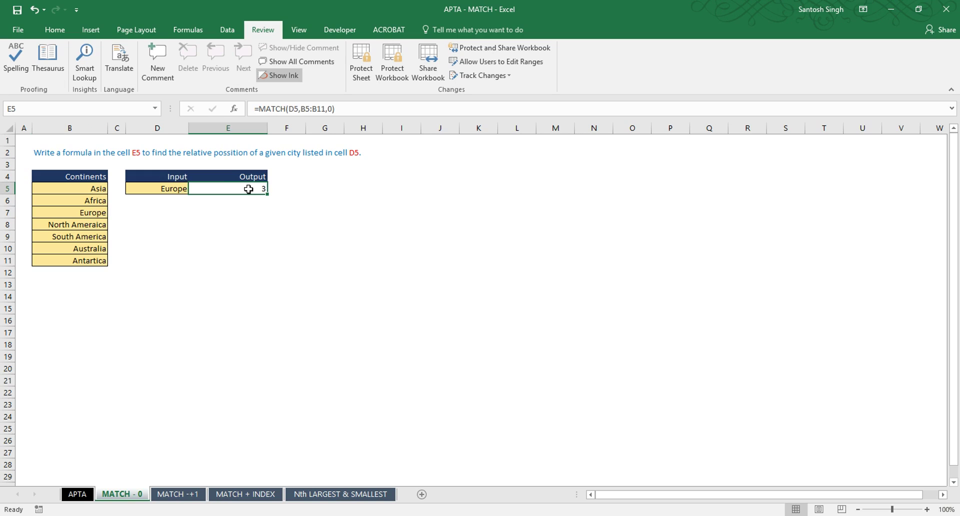
click(177, 190)
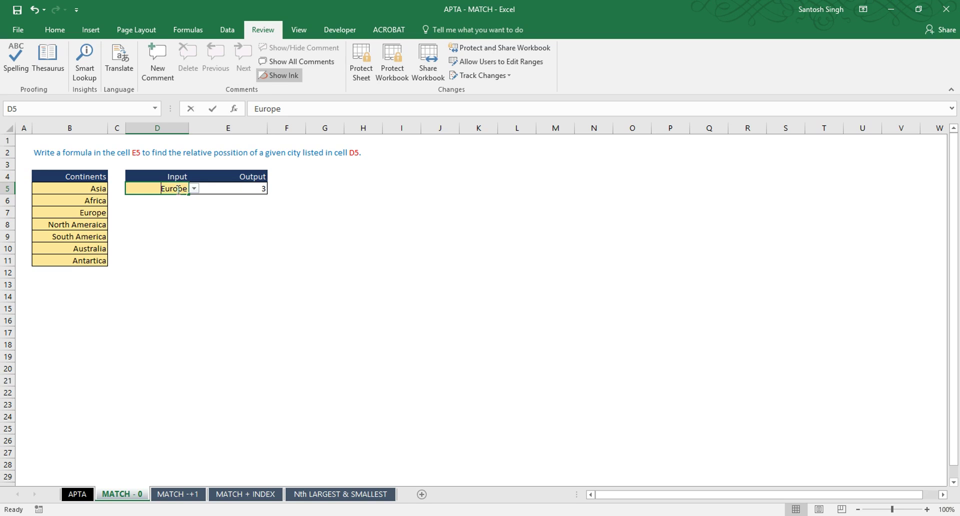
text(USA)
click(178, 189)
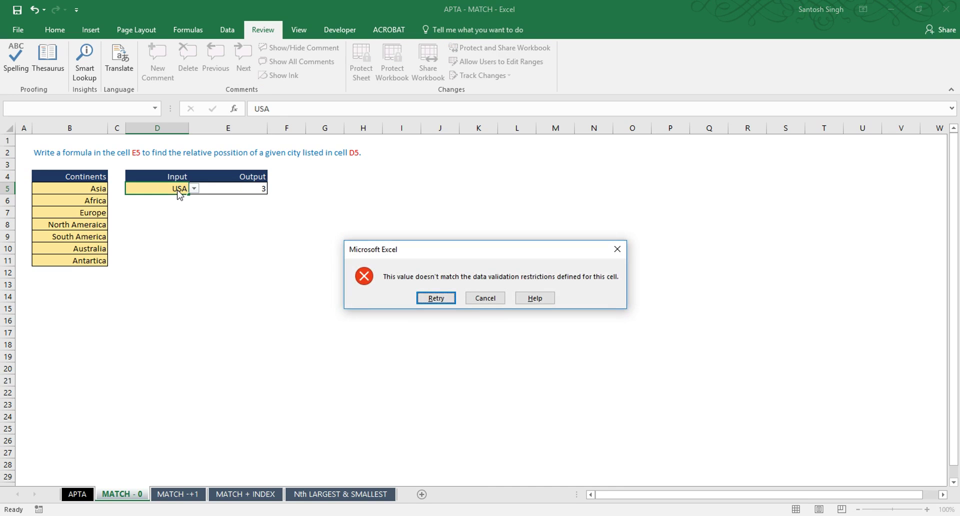
click(485, 298)
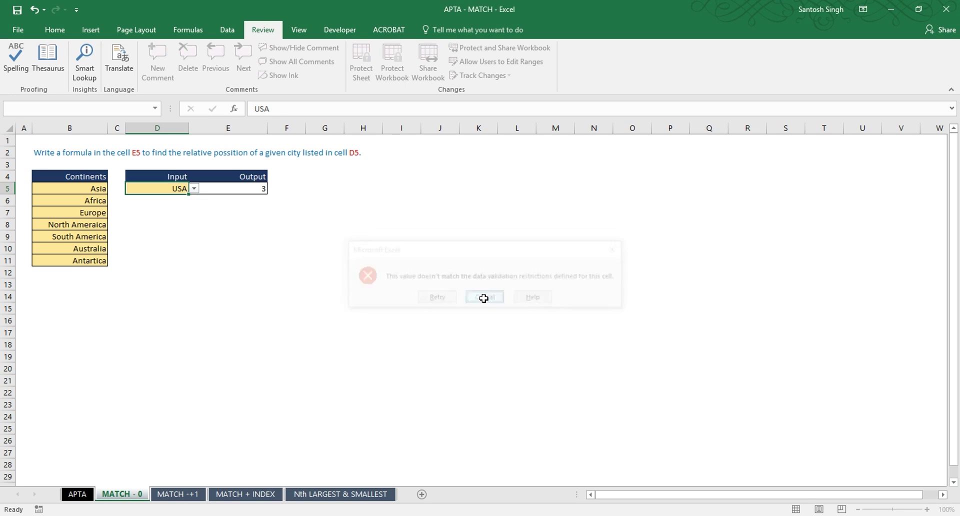
Step: Open the data validation settings for cell D5 and set the allowed criteria to Any value
click(227, 30)
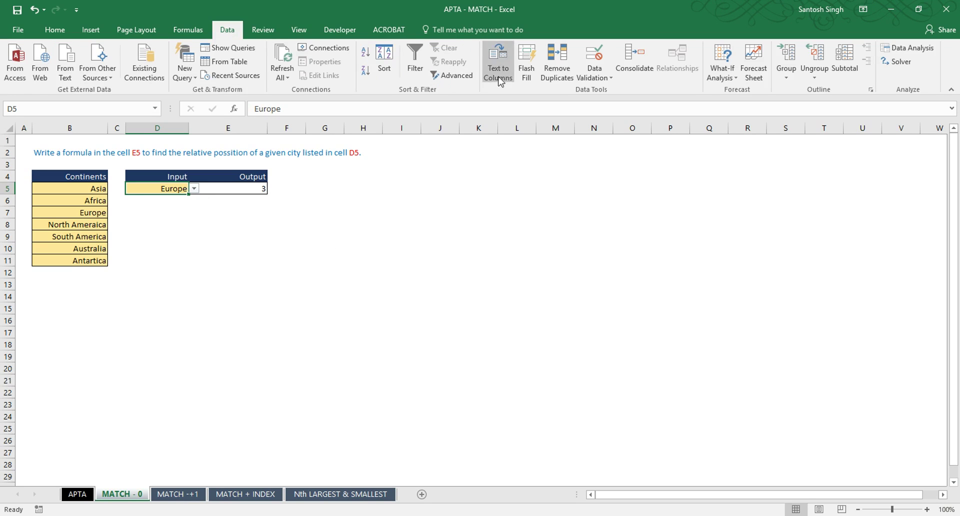
click(596, 75)
click(607, 91)
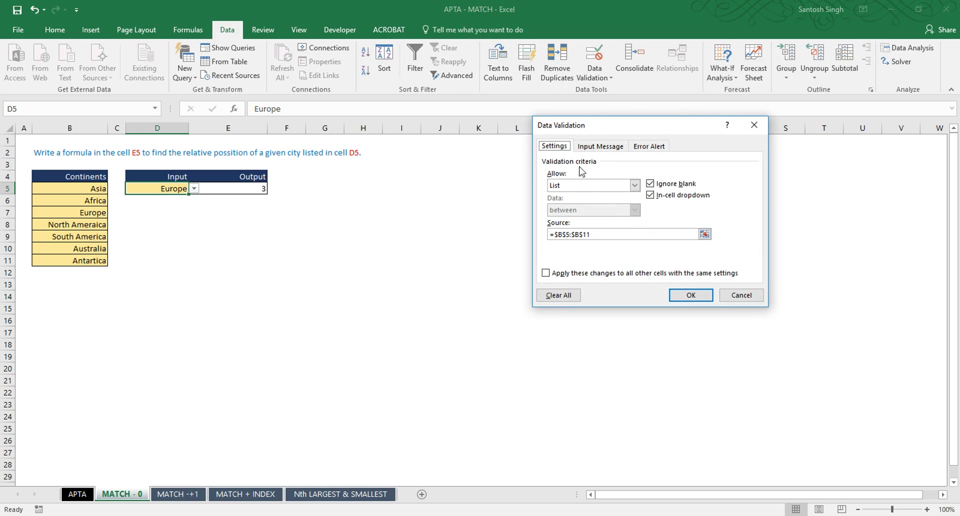
click(635, 185)
click(601, 195)
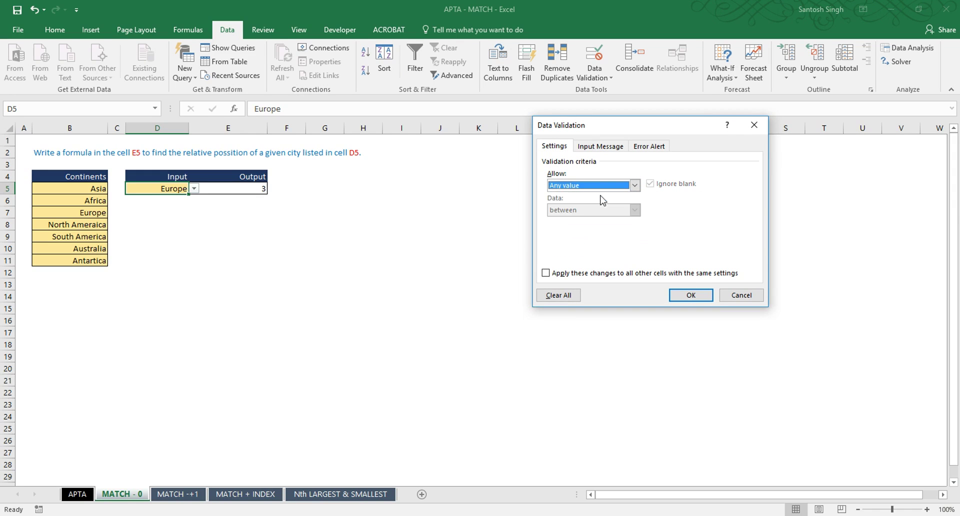
Step: Turn off the error alert and the input message for cell D5 and apply the validation changes
click(642, 148)
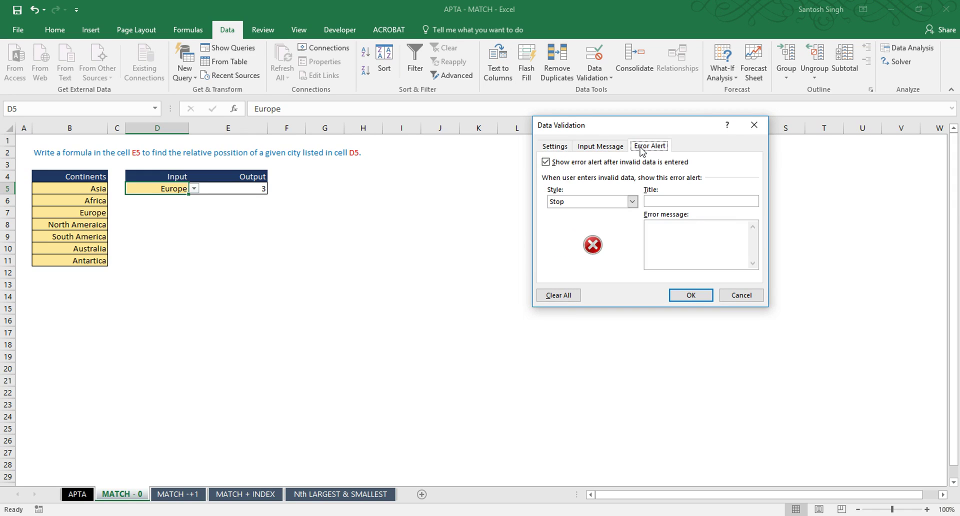
click(546, 161)
click(600, 147)
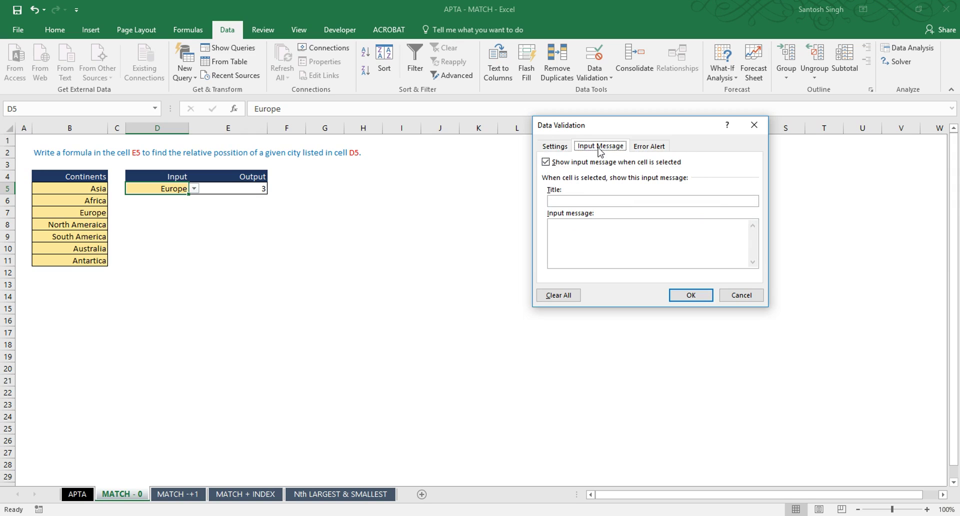
click(550, 163)
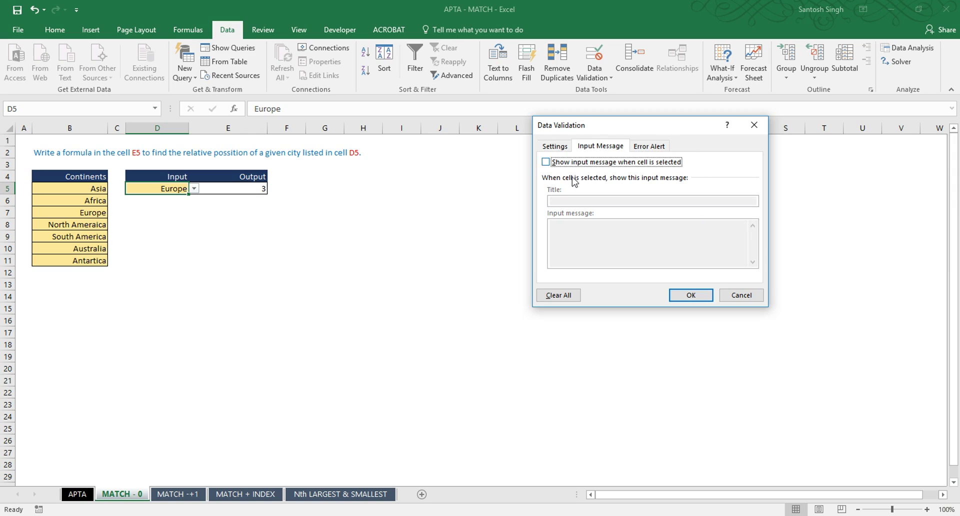
click(710, 295)
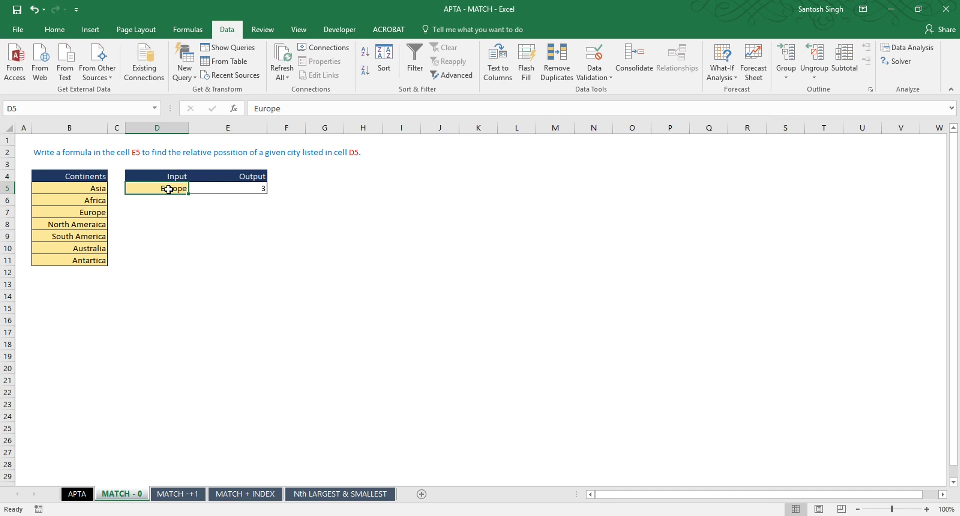
Step: Enter USA as the input in cell D5 and check the E5 output for it
text(USA)
key(Return)
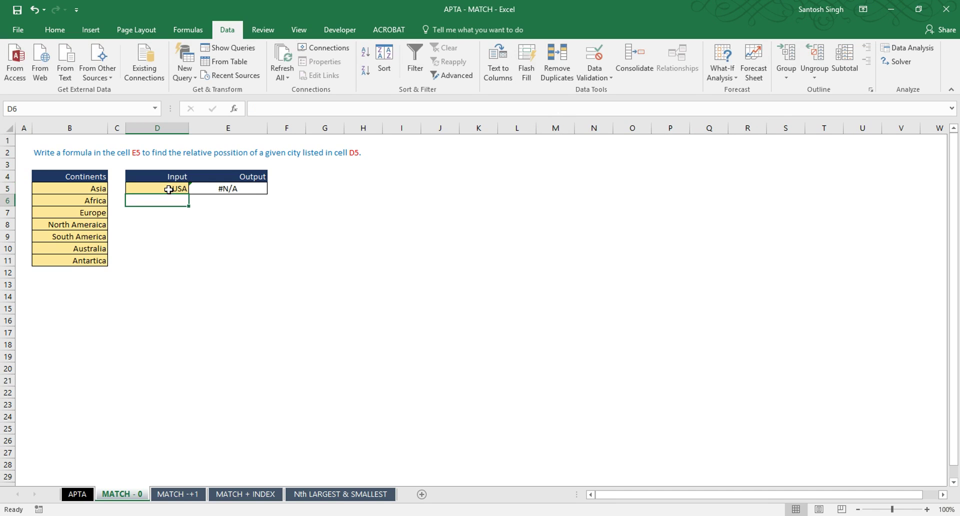
click(169, 189)
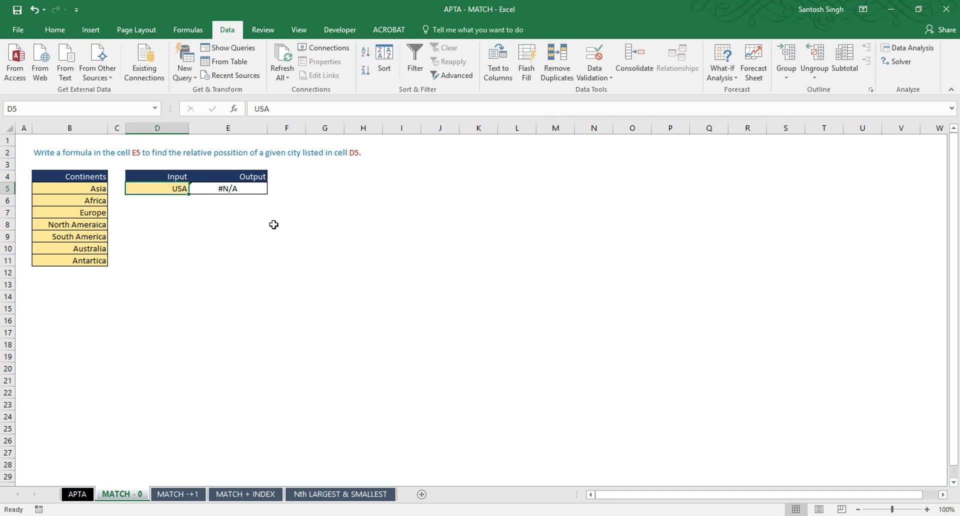
click(250, 189)
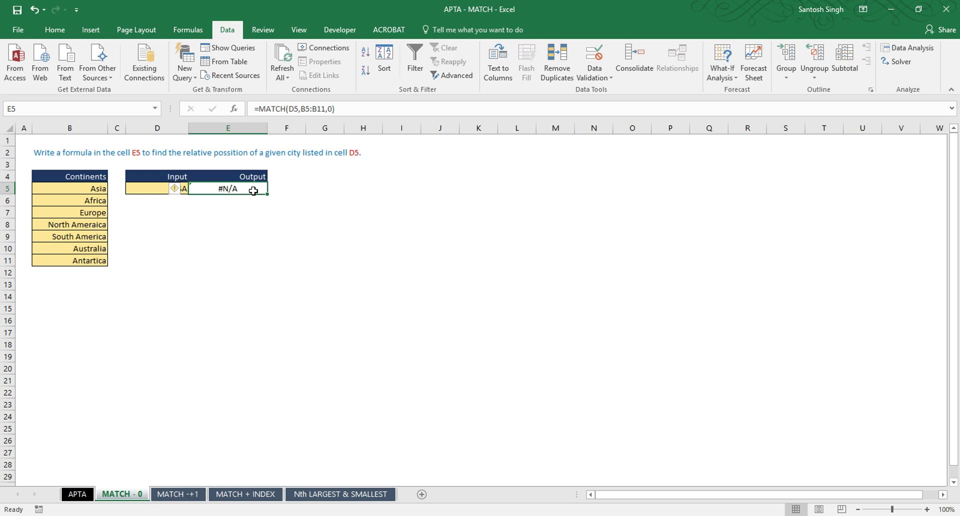
click(237, 221)
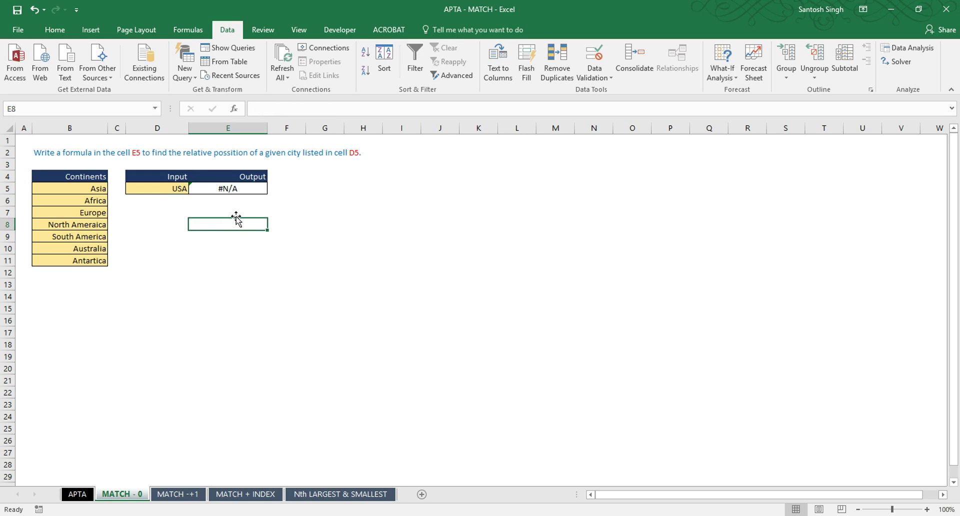
Step: Review the arguments of the E5 MATCH formula: lookup value D5, lookup array B5:B11 and match type 0
click(239, 188)
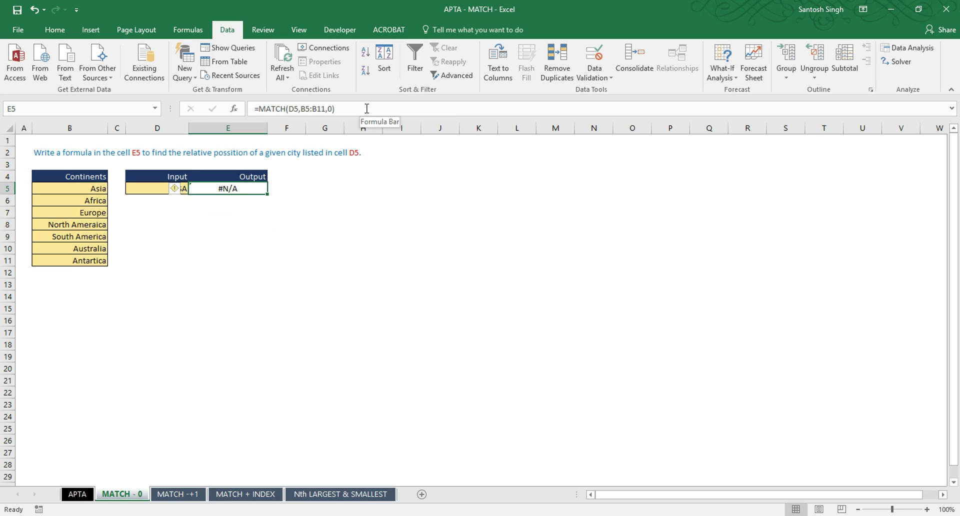
click(326, 109)
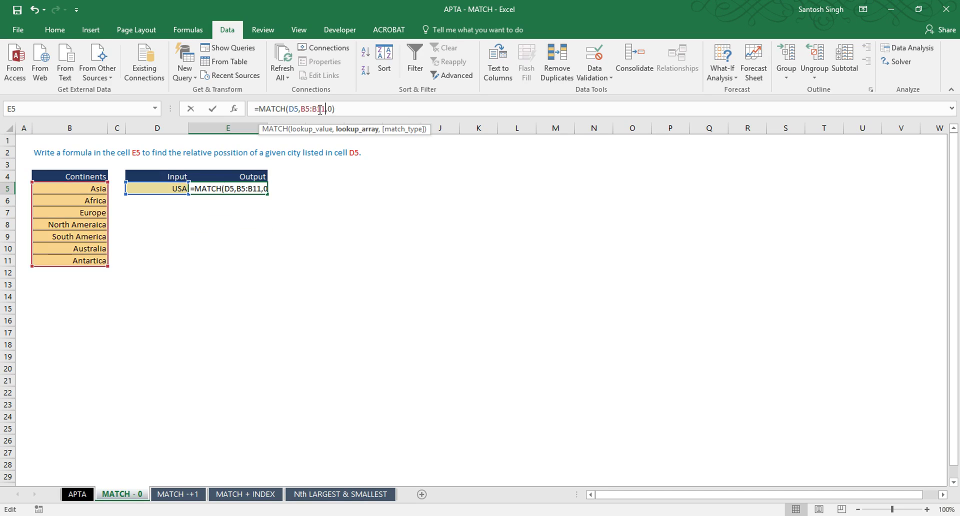
double_click(291, 109)
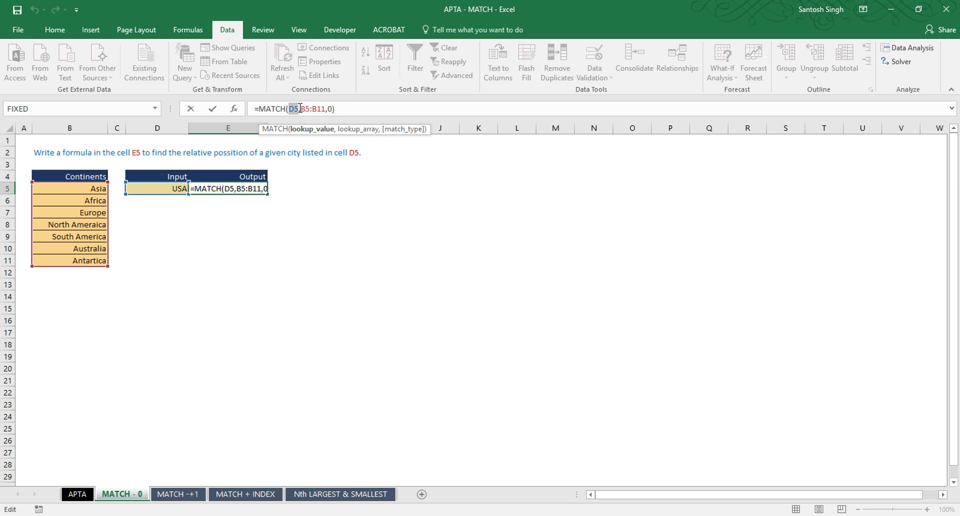
click(302, 109)
drag(302, 108, 325, 110)
click(332, 108)
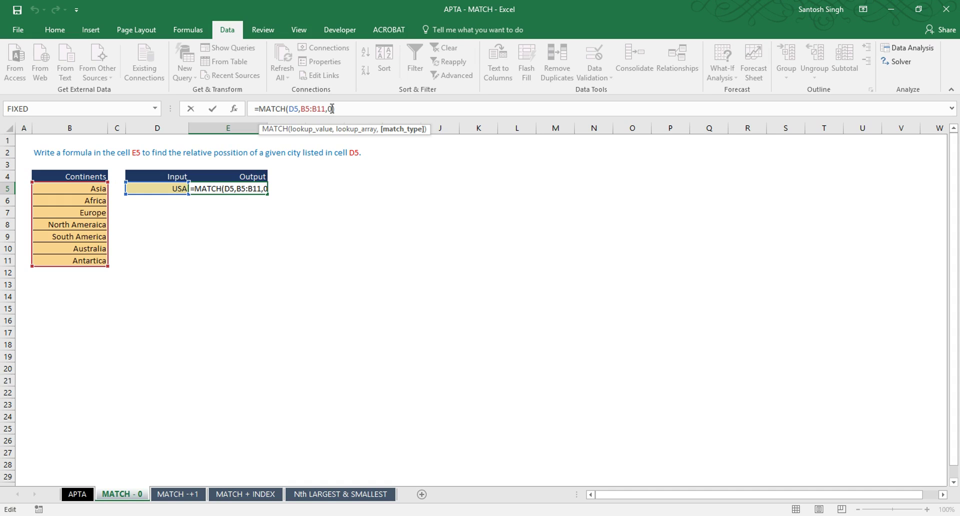
text())
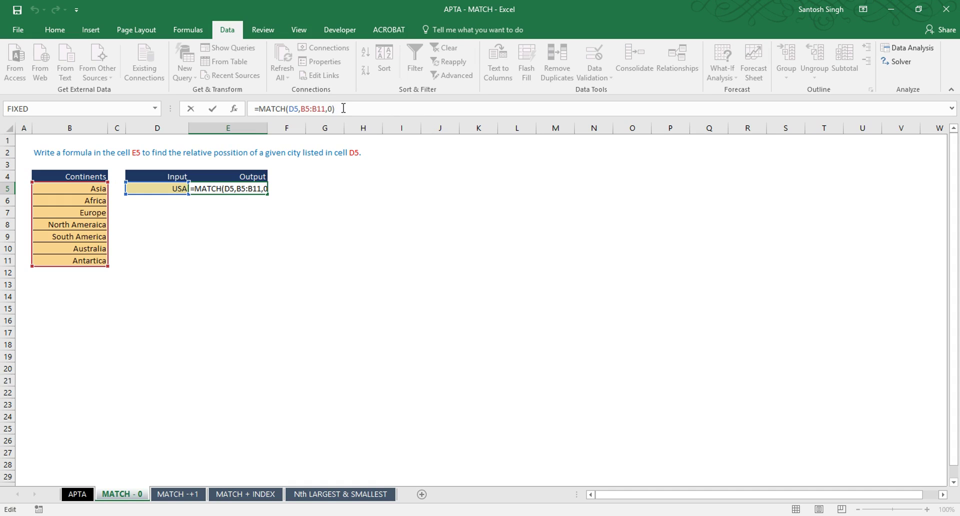